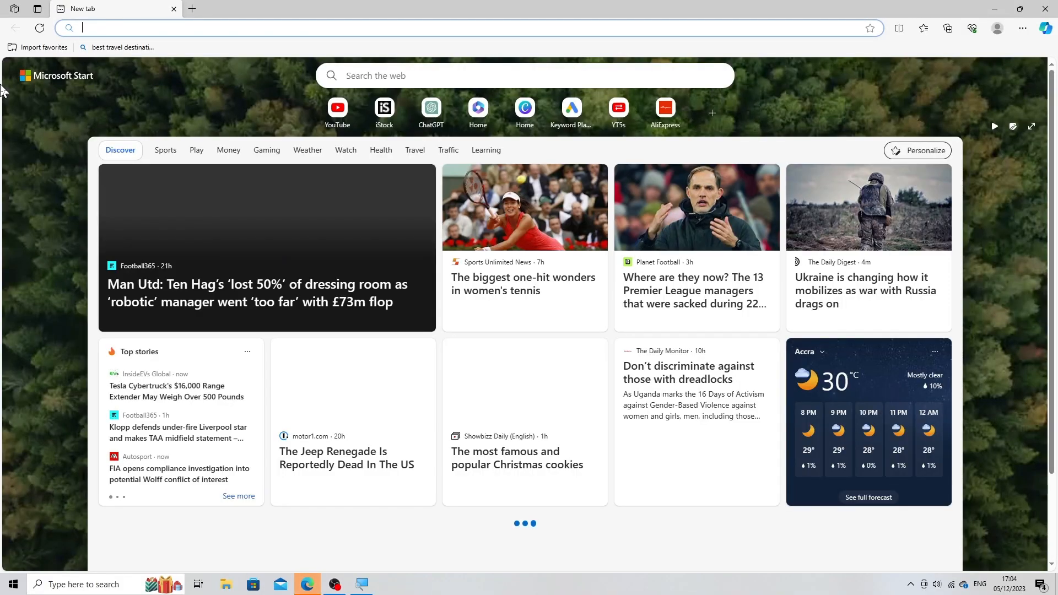
- Open the website pexels.com in the browser
left_click(89, 28)
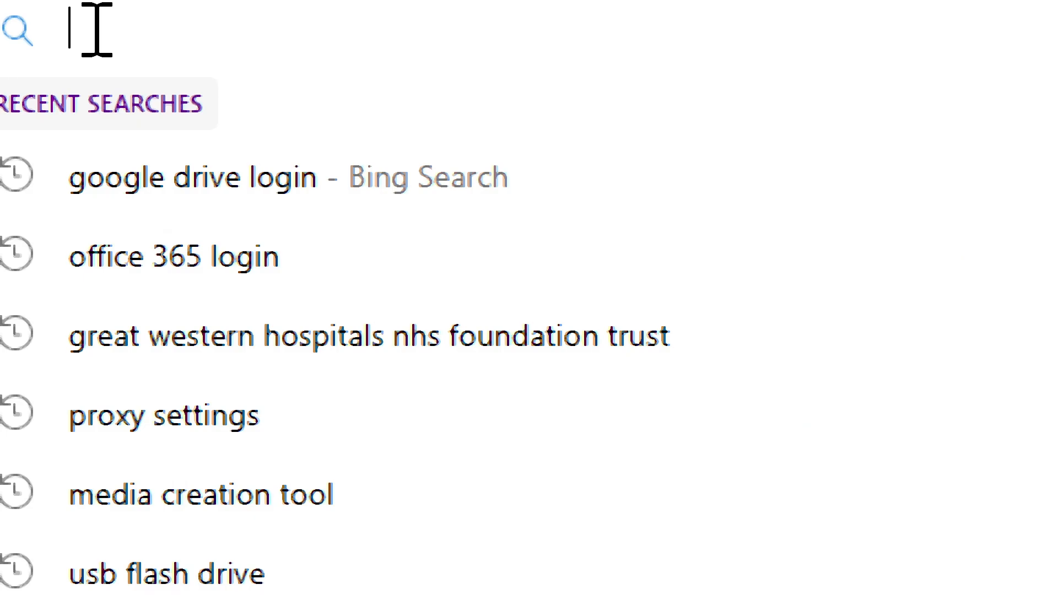
type("pexels")
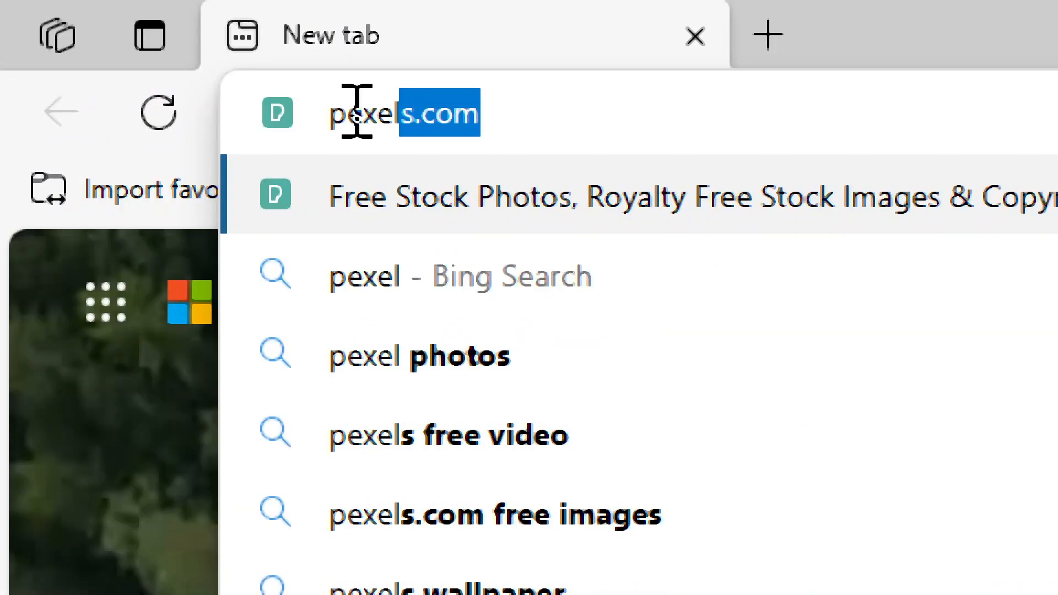
type(".com")
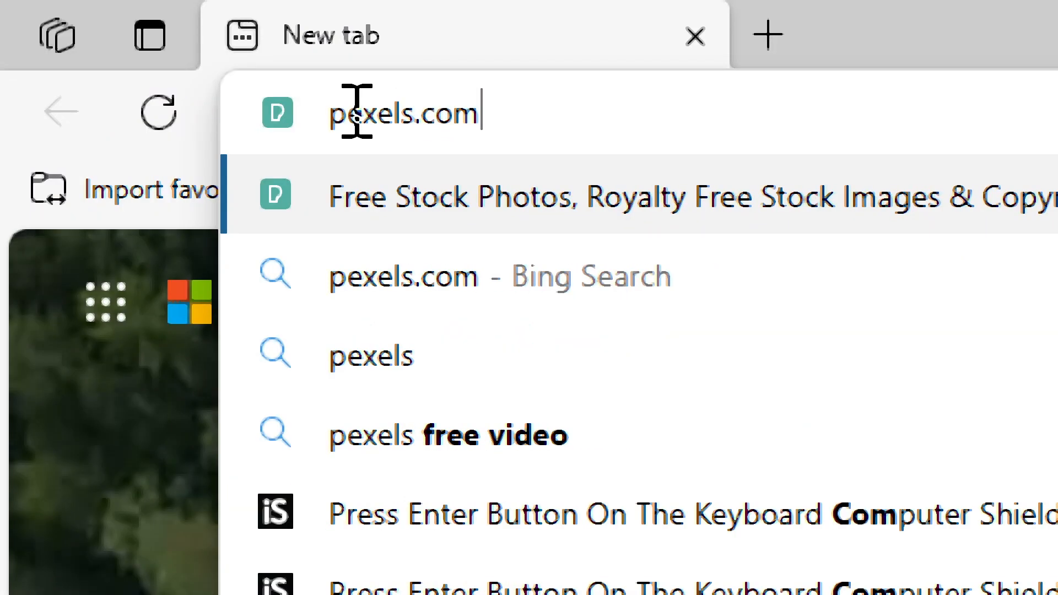
key("Return")
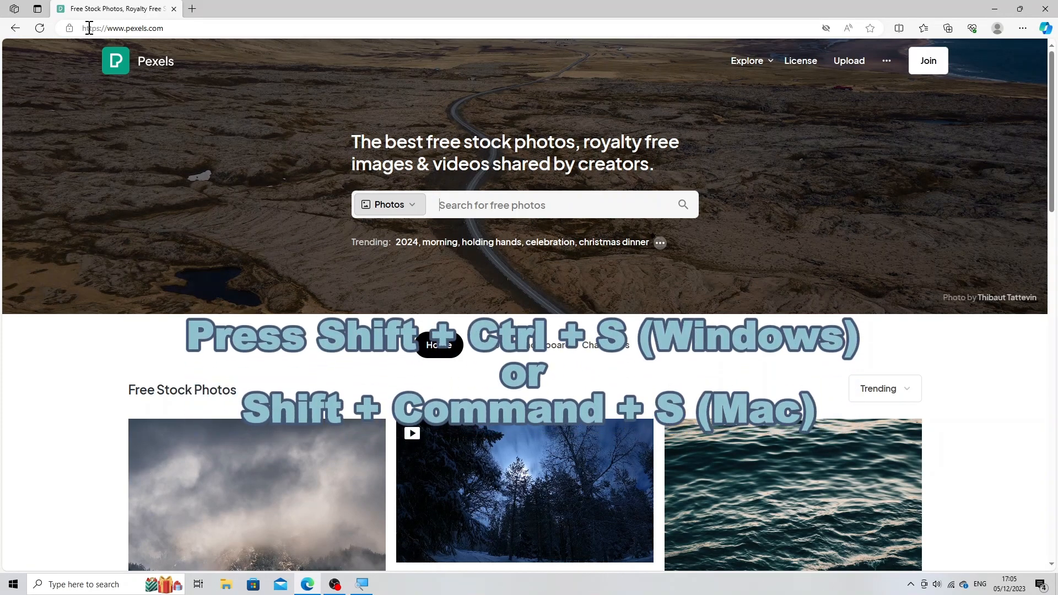
- Take a web capture of the full Pexels page and close its preview without saving
key("ctrl+shift+s")
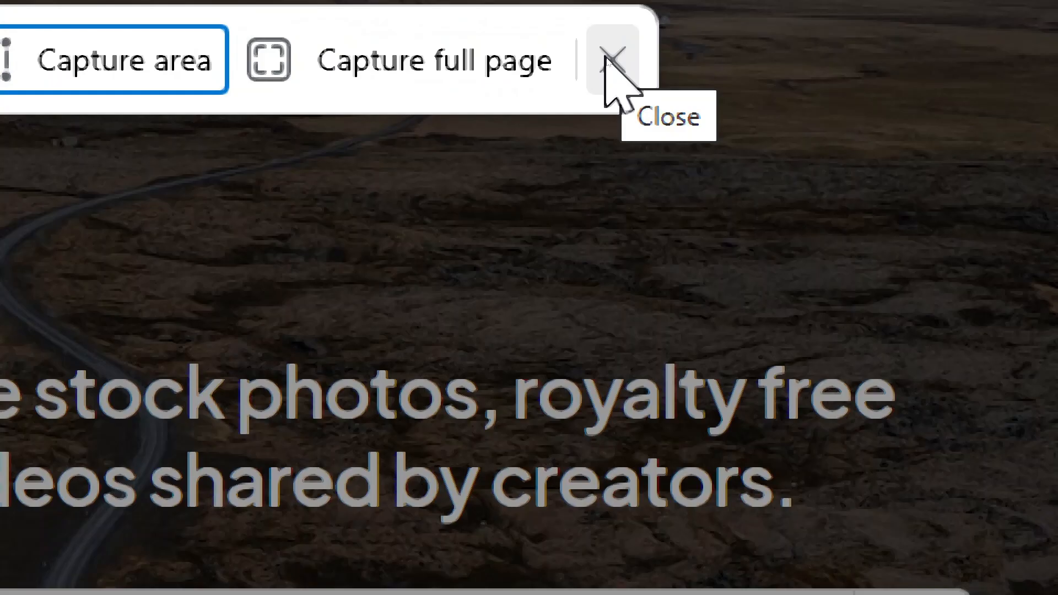
left_click(612, 60)
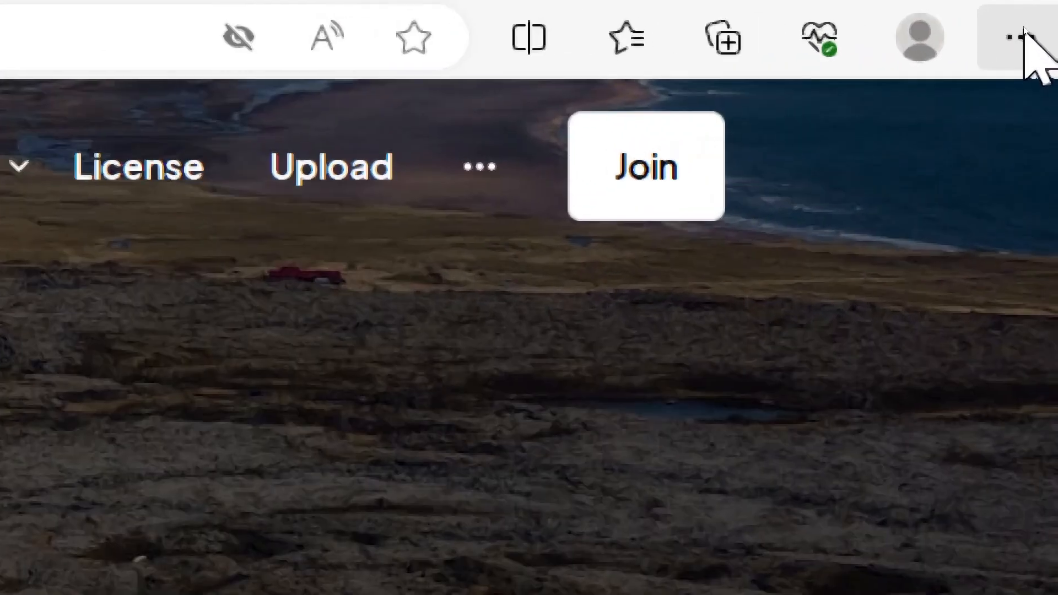
left_click(1023, 33)
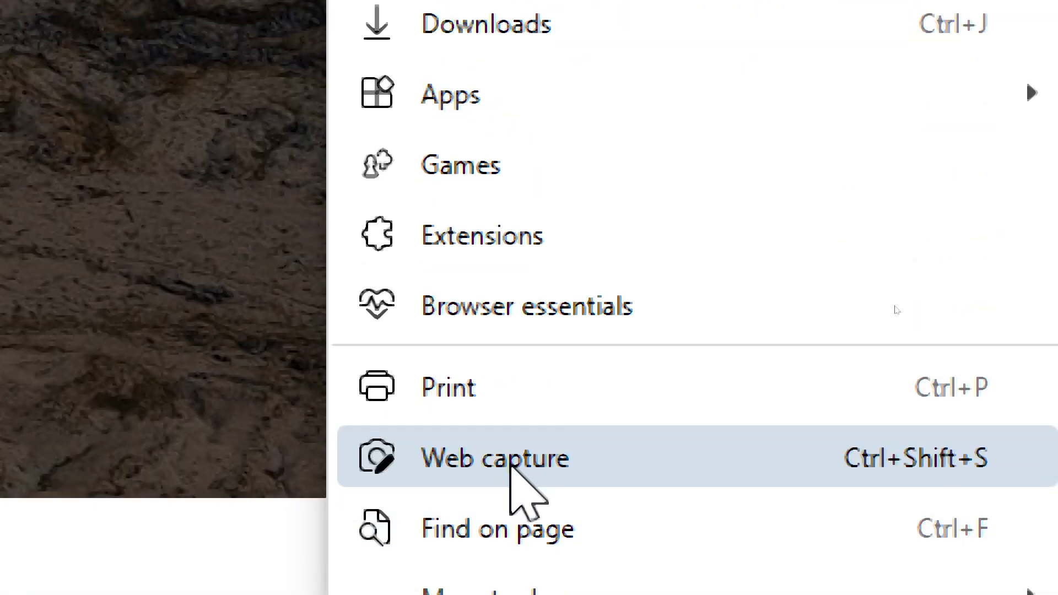
left_click(508, 468)
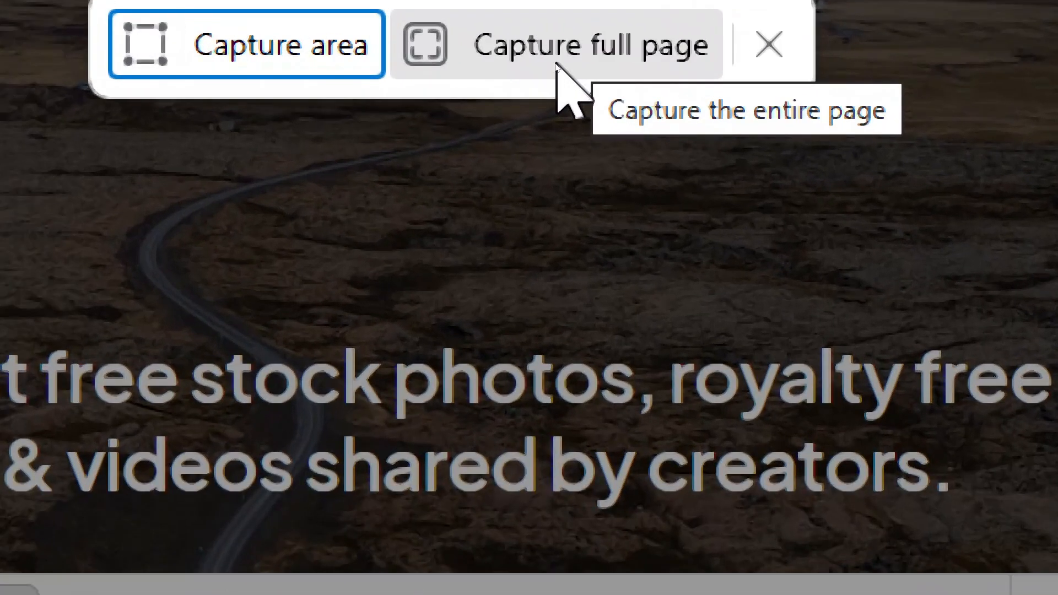
left_click(557, 65)
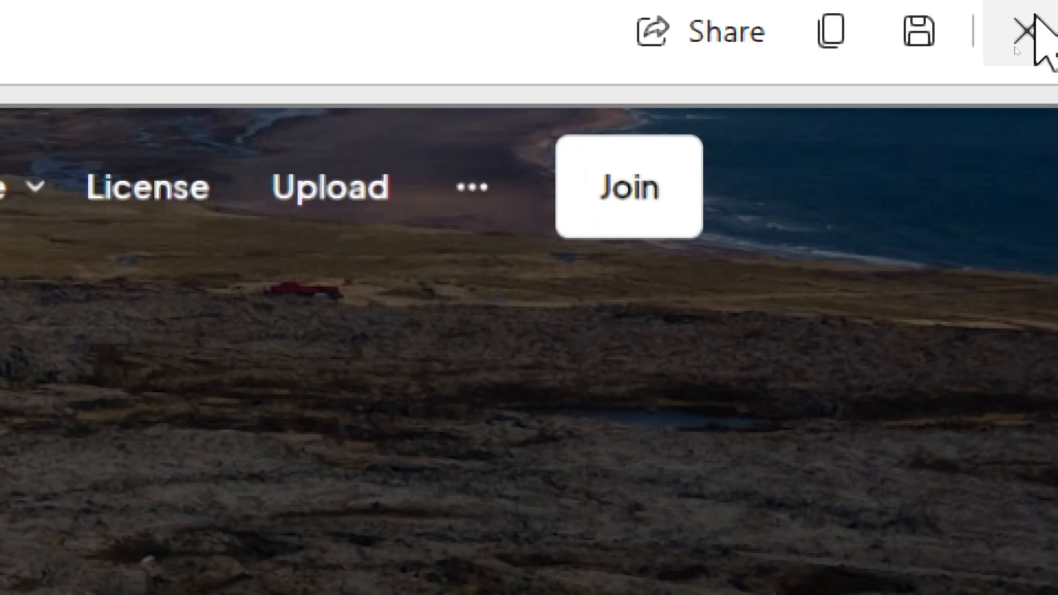
left_click(1026, 30)
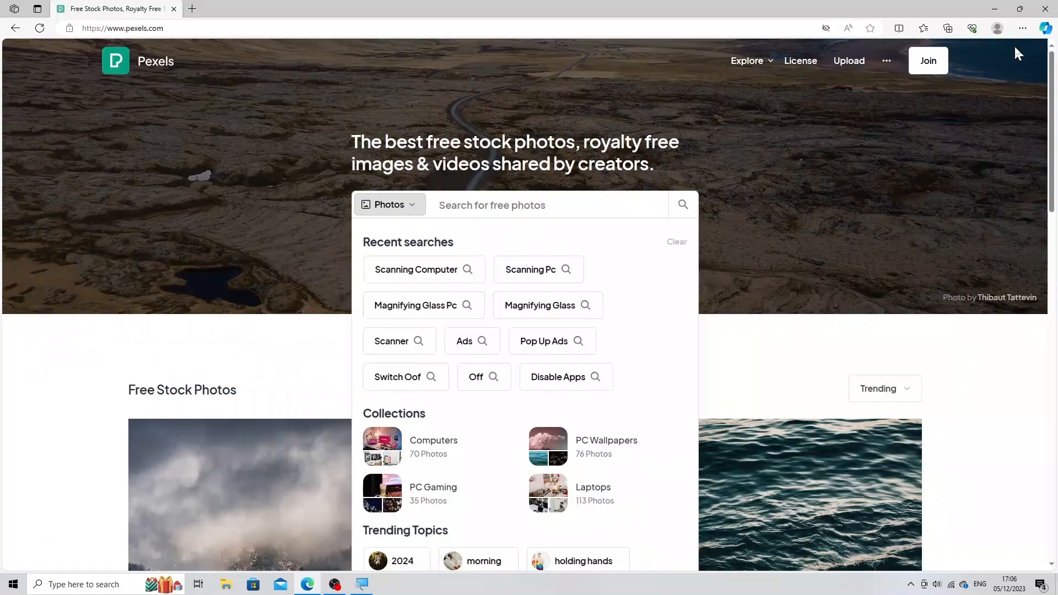
- Capture only the area around the photo of the woman holding flowers and open that capture for markup
key("ctrl+shift+s")
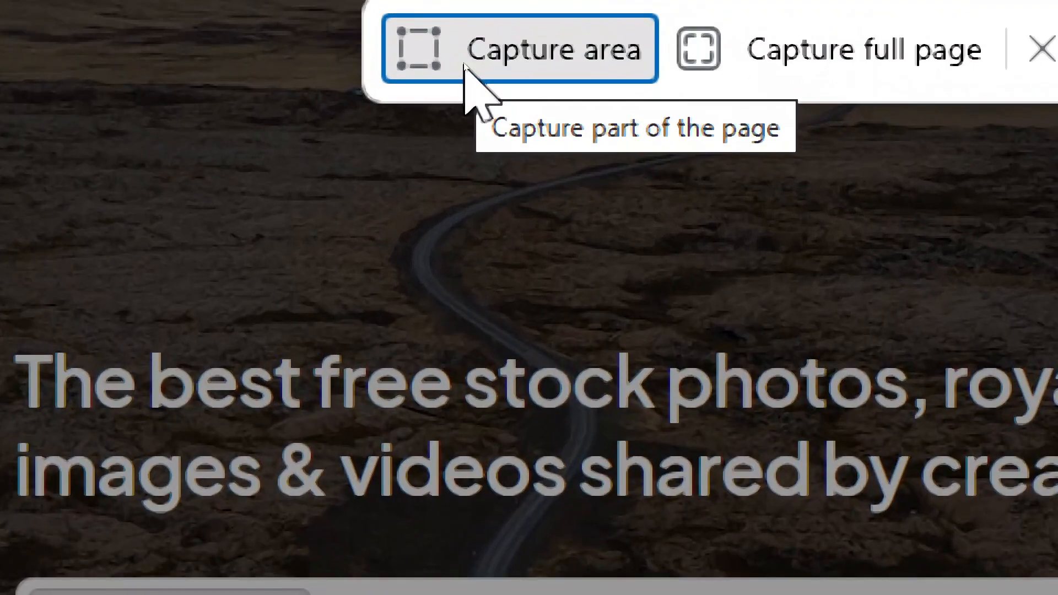
left_click(465, 64)
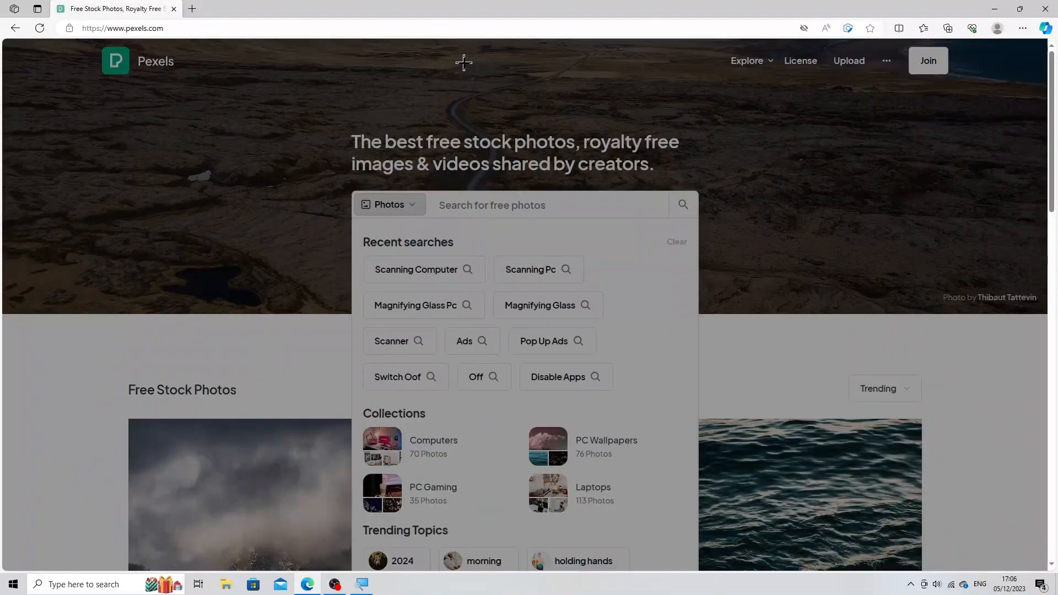
scroll(482, 243, "down", 8)
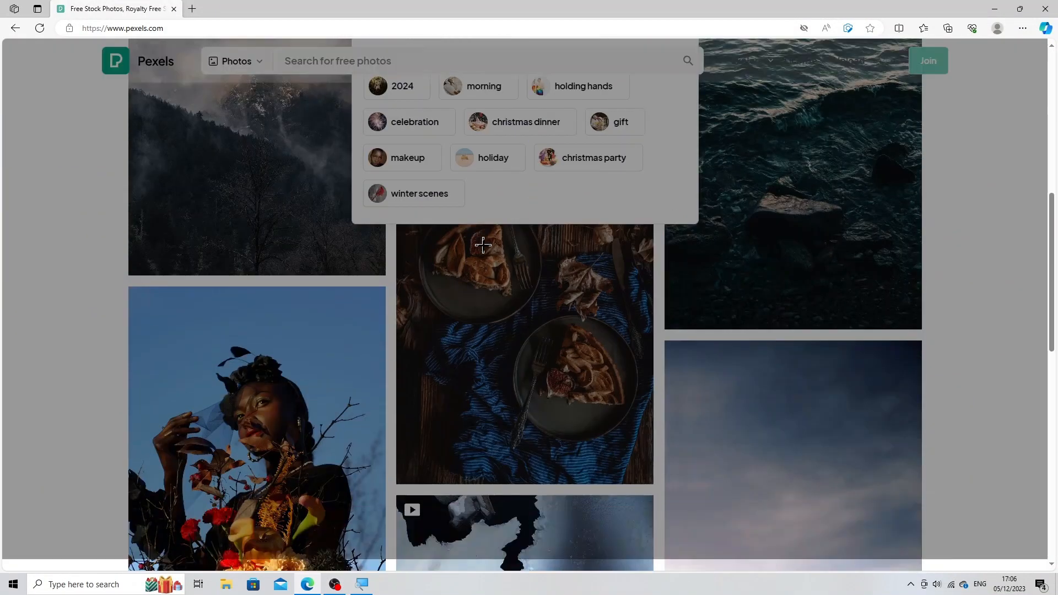
scroll(481, 237, "down", 4)
left_click_drag(127, 84, 381, 426)
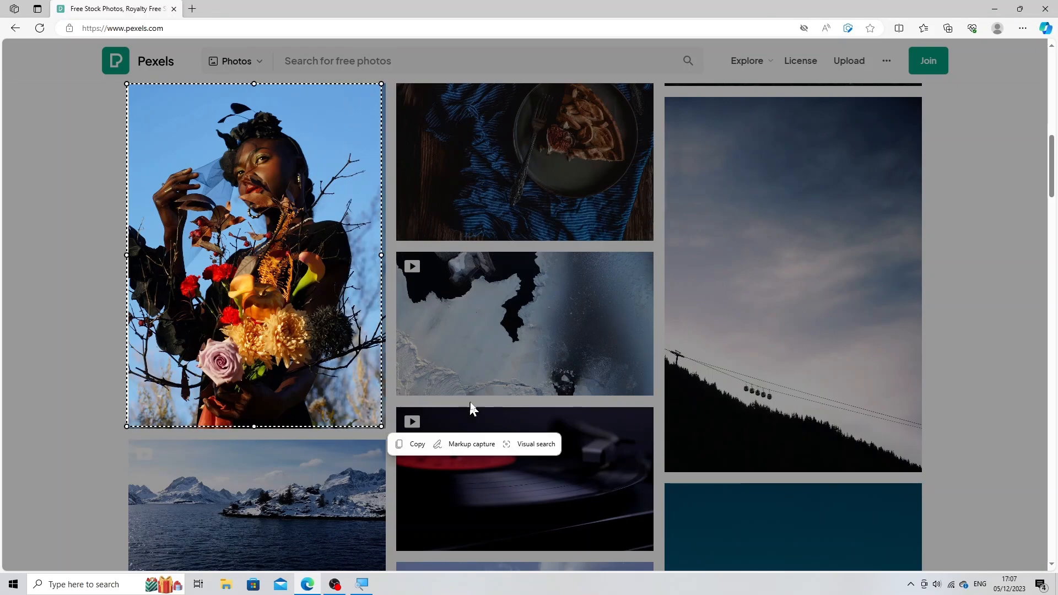
left_click(473, 450)
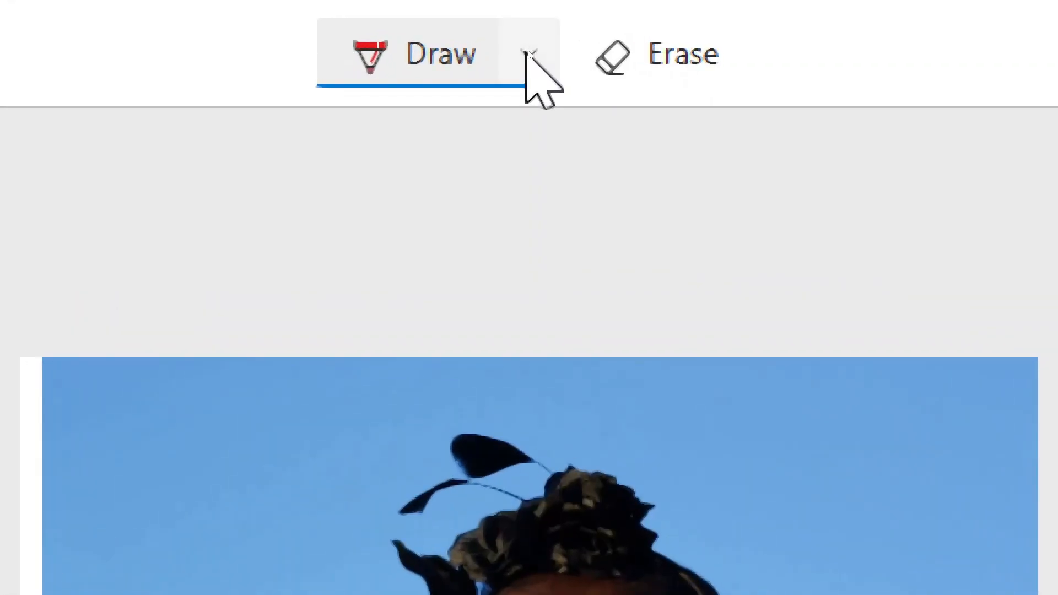
- Set the drawing pen's color to orange and make its line slightly thicker
left_click(528, 54)
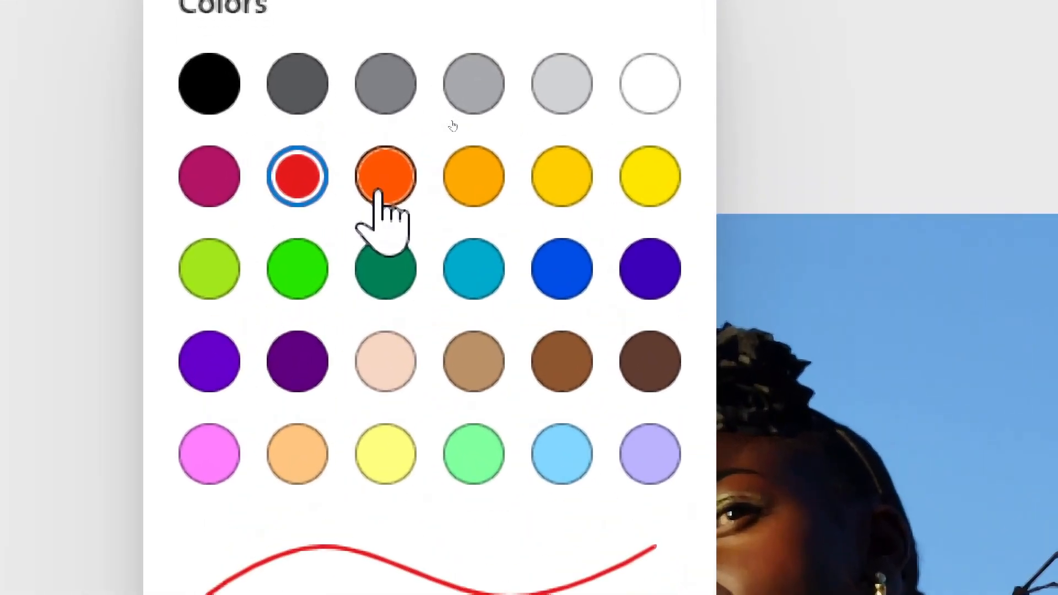
left_click(377, 191)
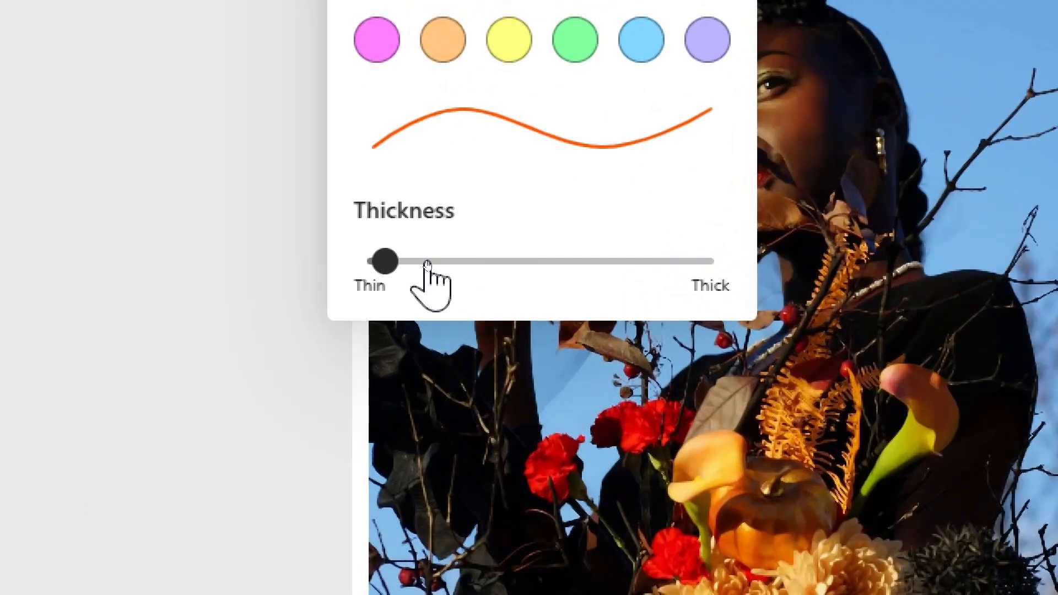
left_click(427, 262)
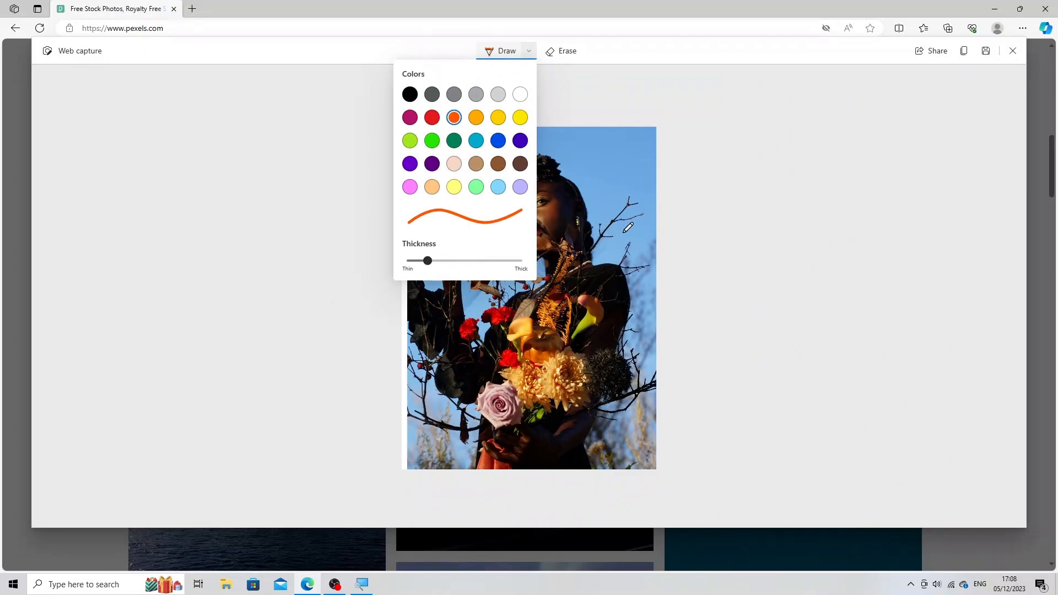
left_click(689, 243)
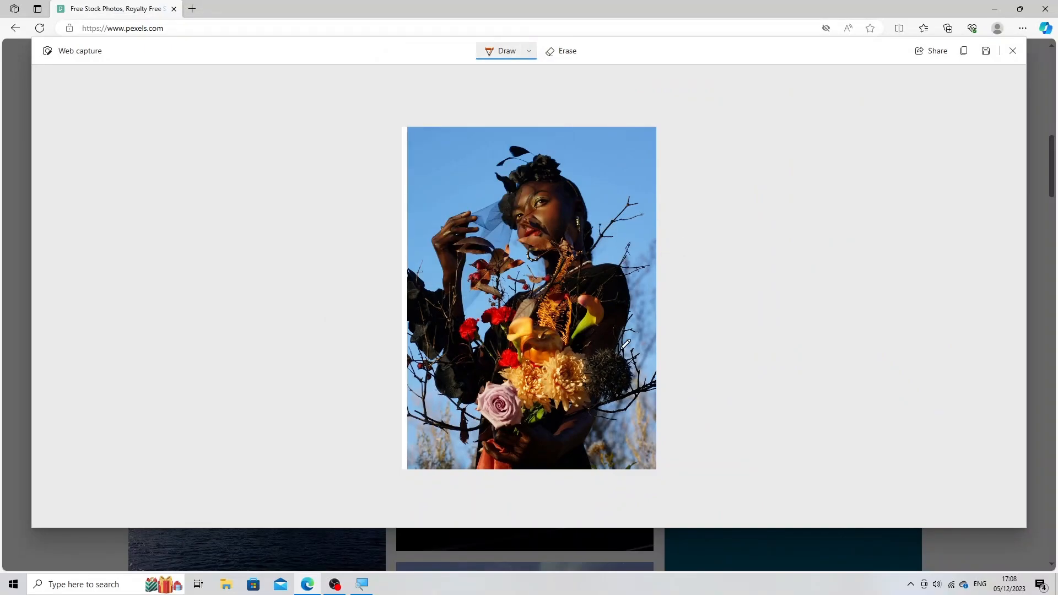
- Paint over the calla lily and the dark feather above the woman's hair, and erase the stroke on the feather
left_click_drag(583, 326, 594, 311)
left_click_drag(512, 150, 529, 148)
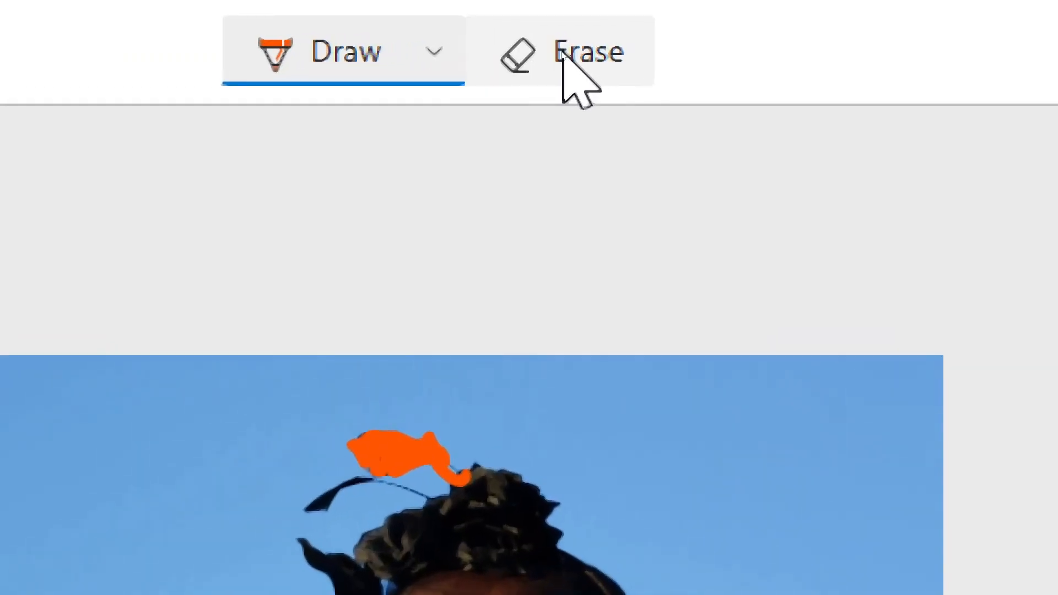
left_click(571, 77)
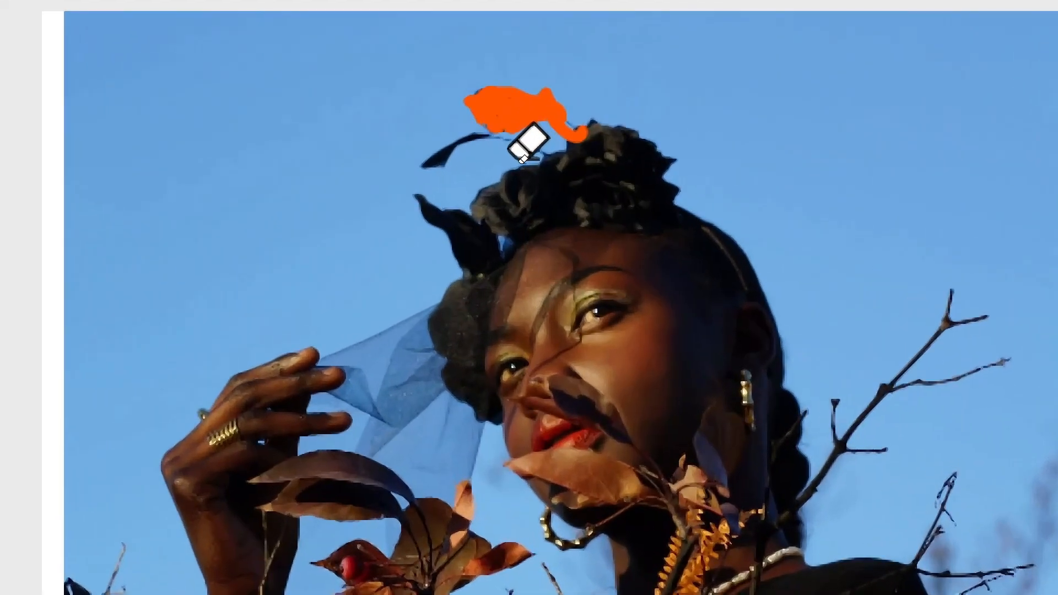
mouse_move(567, 130)
left_mouse_down()
mouse_move(615, 96)
mouse_move(562, 94)
mouse_move(520, 118)
mouse_move(491, 99)
mouse_move(500, 137)
left_mouse_up()
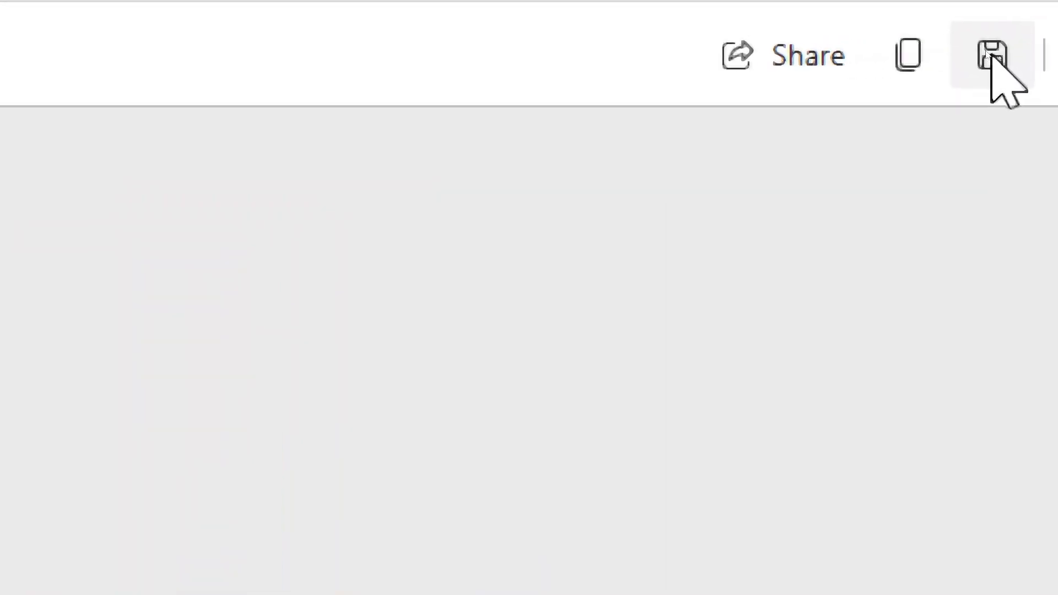
- Save the marked-up capture and share it to Snip & Sketch
left_click(989, 55)
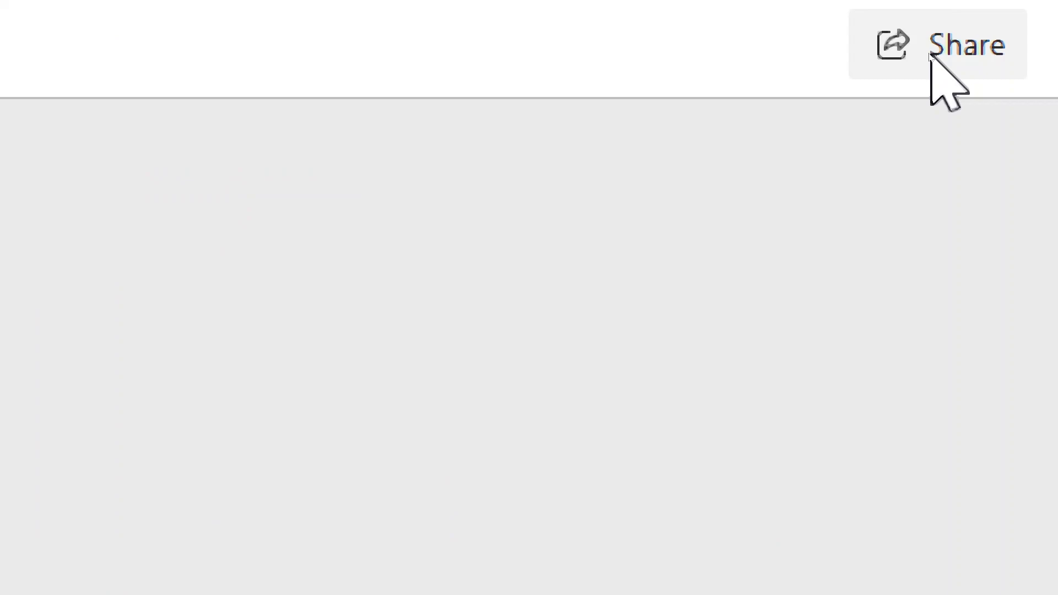
left_click(930, 55)
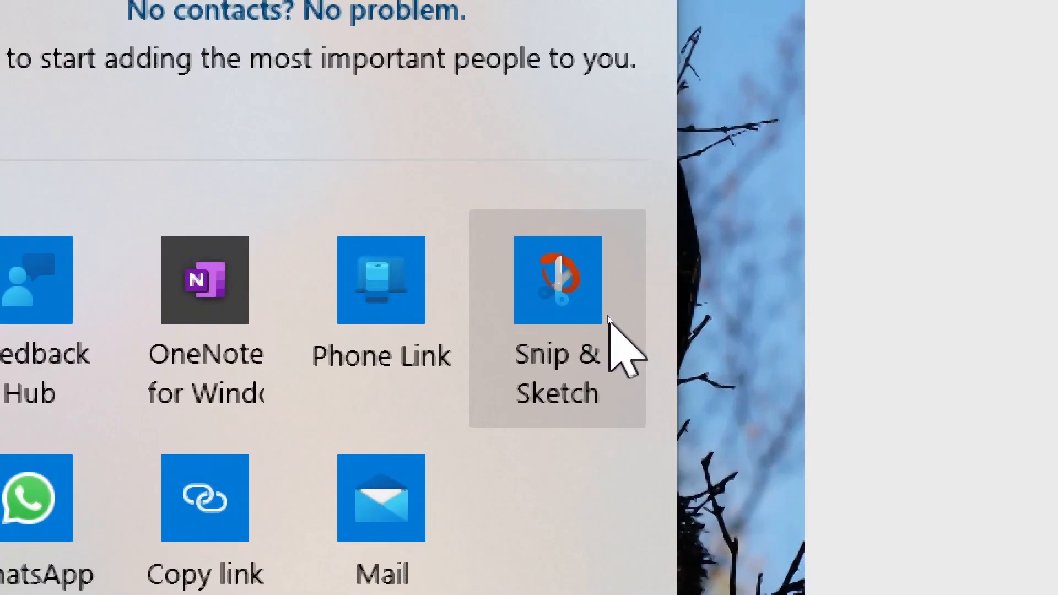
left_click(609, 319)
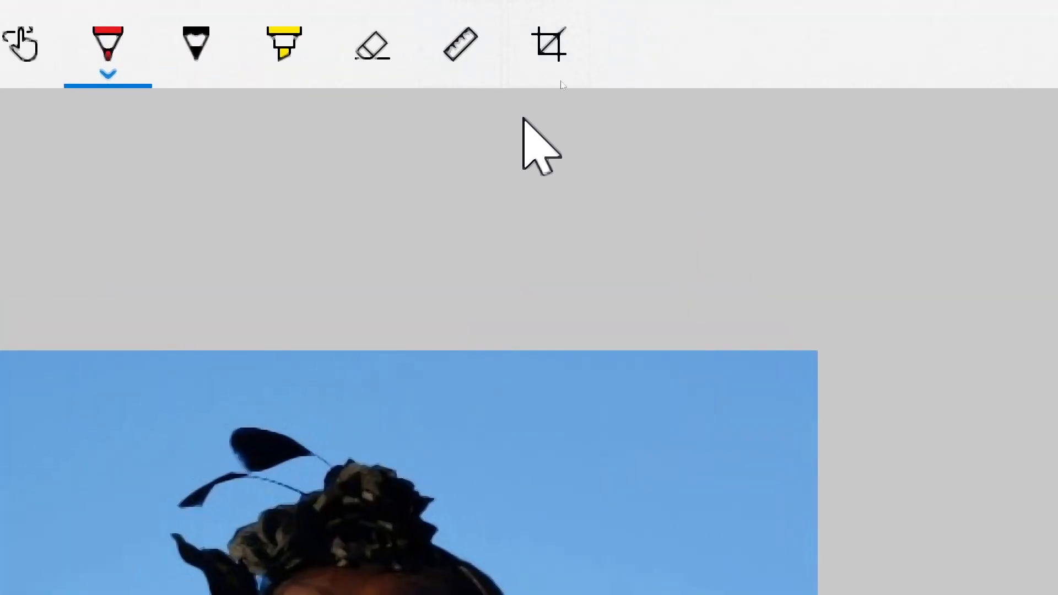
- Crop a narrow strip off the upper edge of the image and apply the crop
left_click(548, 44)
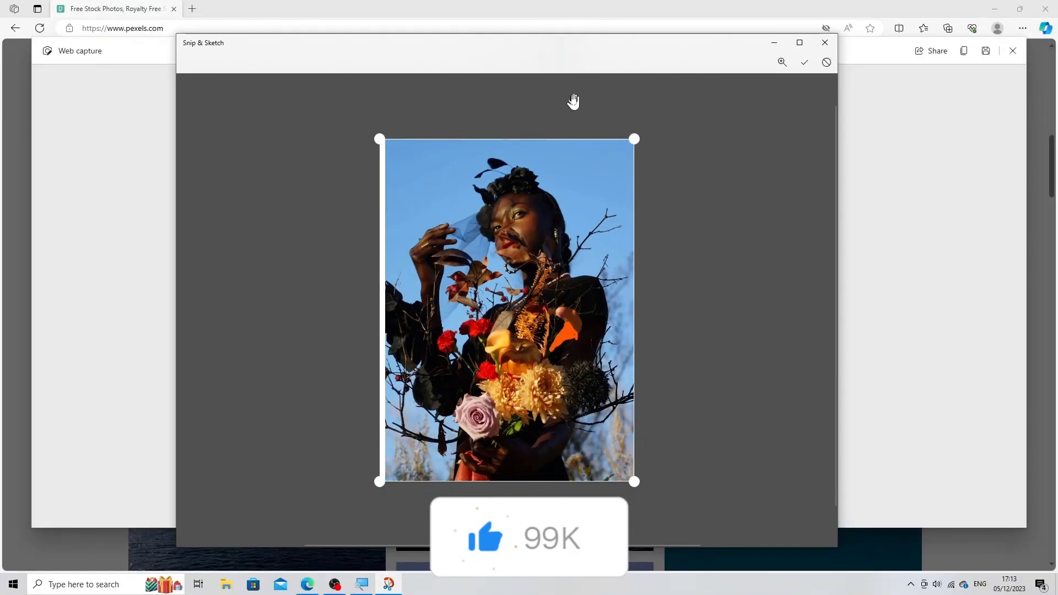
left_click_drag(633, 138, 627, 154)
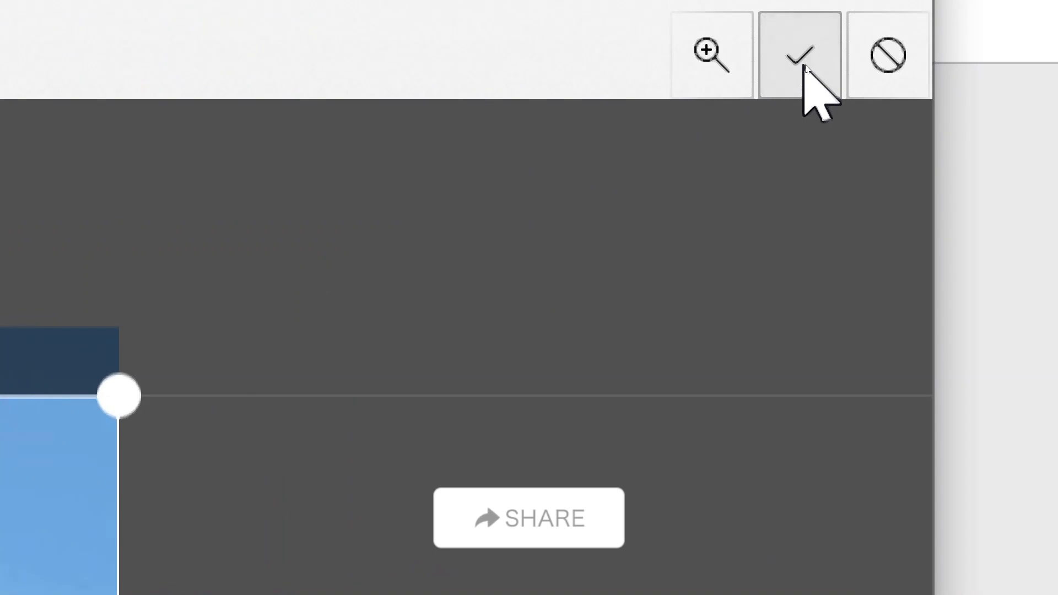
left_click(805, 65)
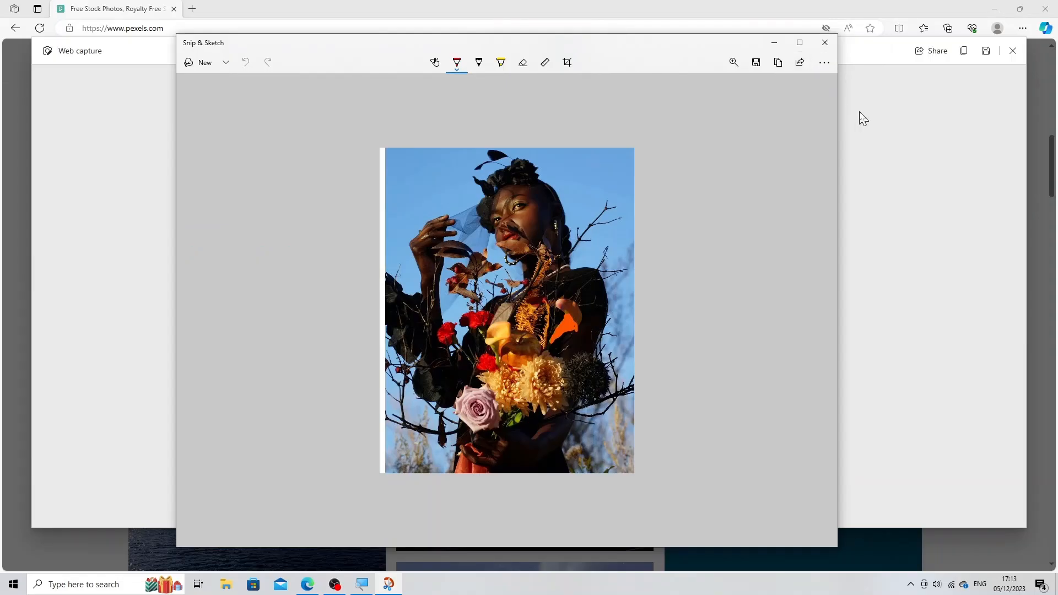
- Switch back to Microsoft Edge and close the web capture editor
left_click(863, 119)
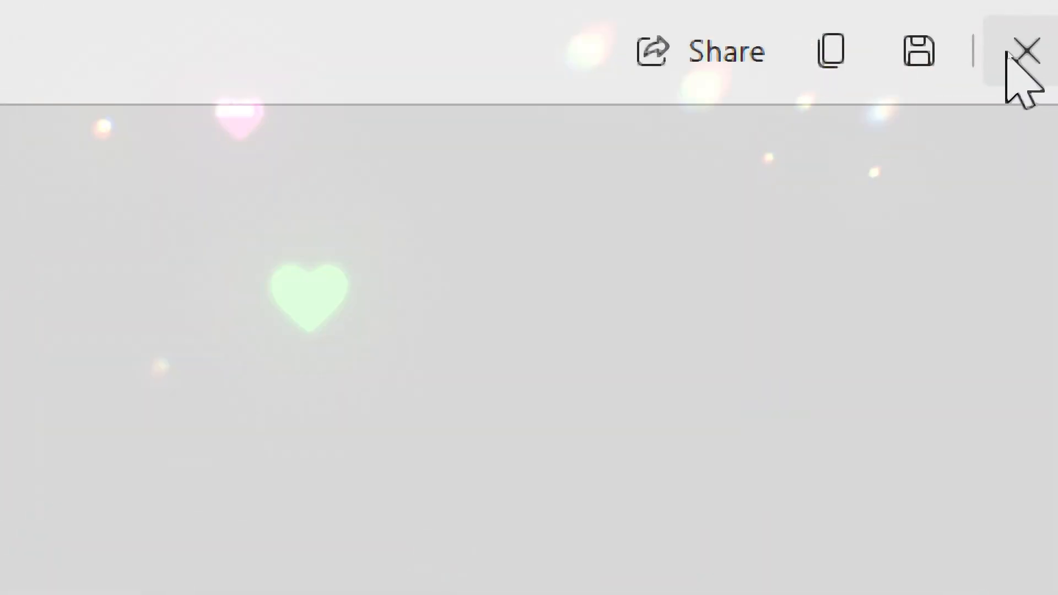
left_click(1006, 52)
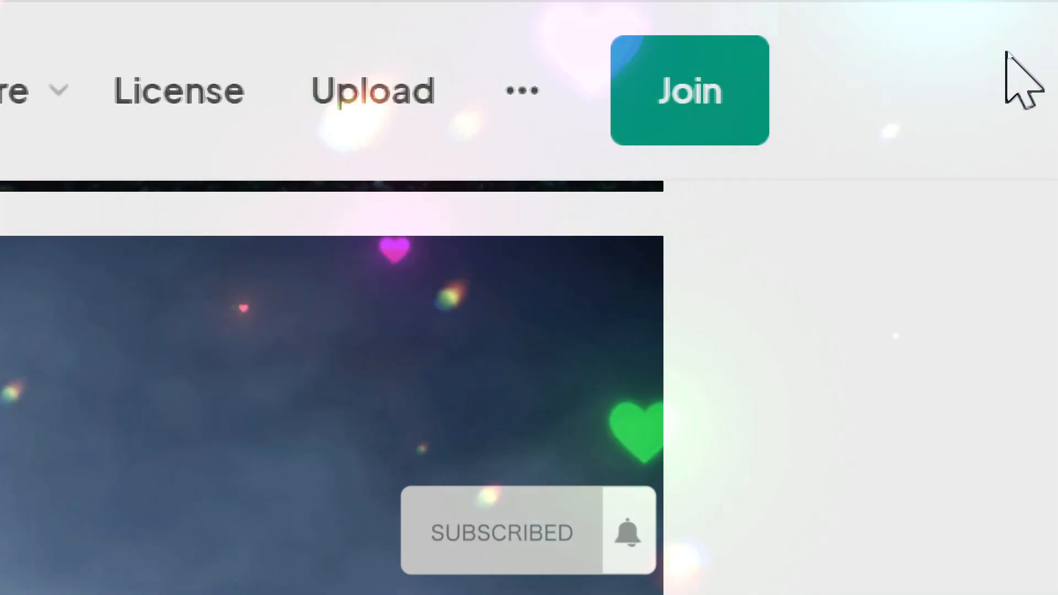